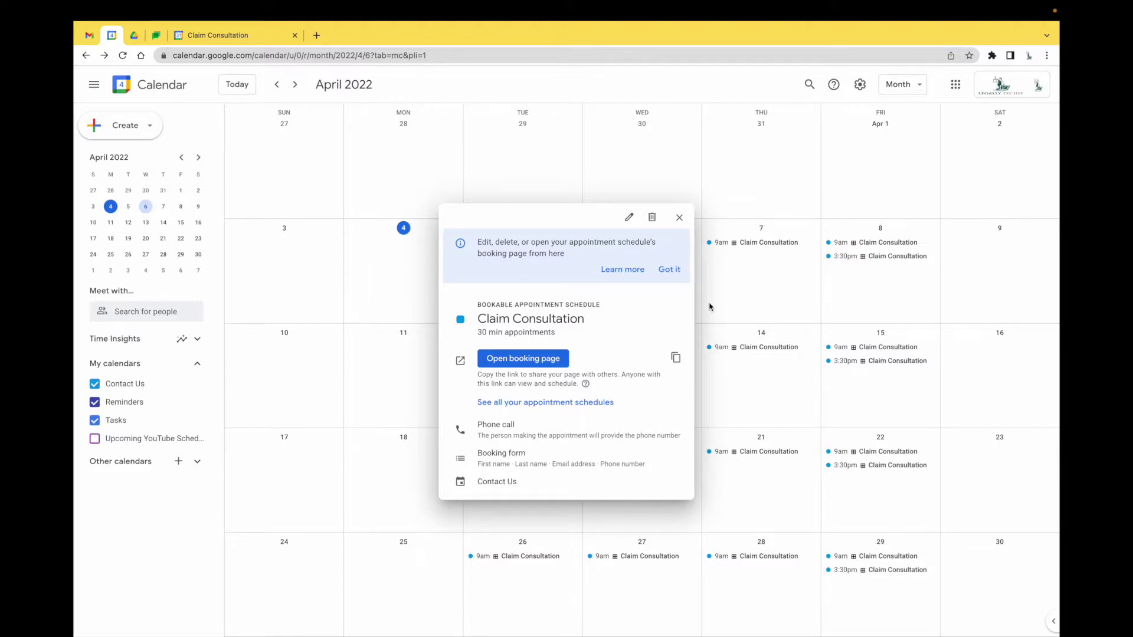
# Delete the April 15 3:30pm Claim Consultation slot for all weeks and reopen the schedule details
pyautogui.click(678, 217)
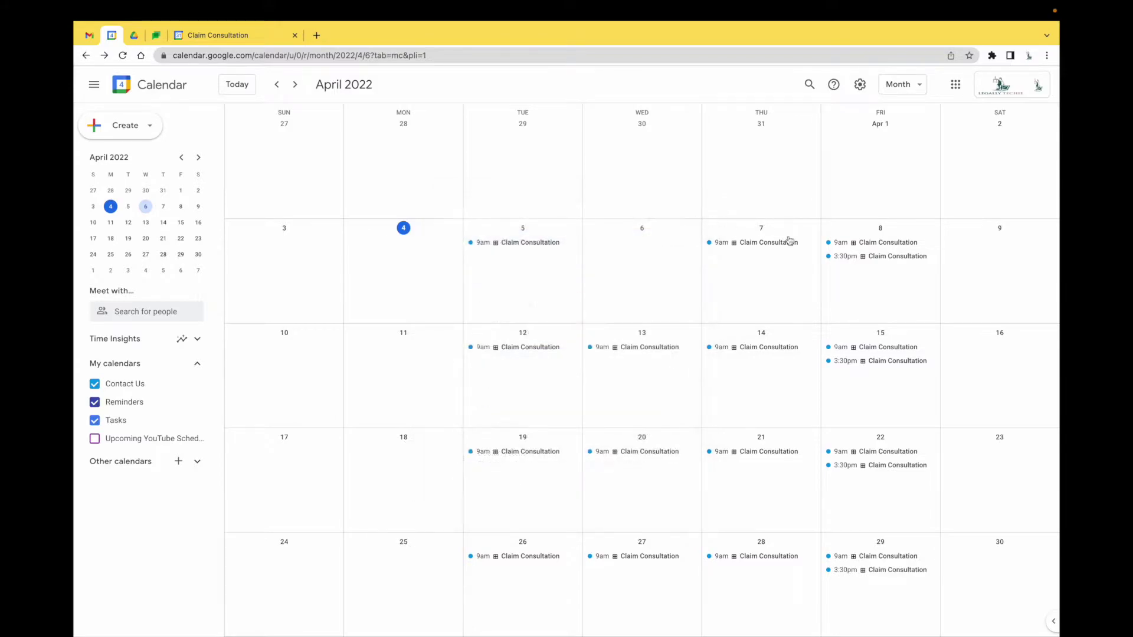
pyautogui.click(889, 366)
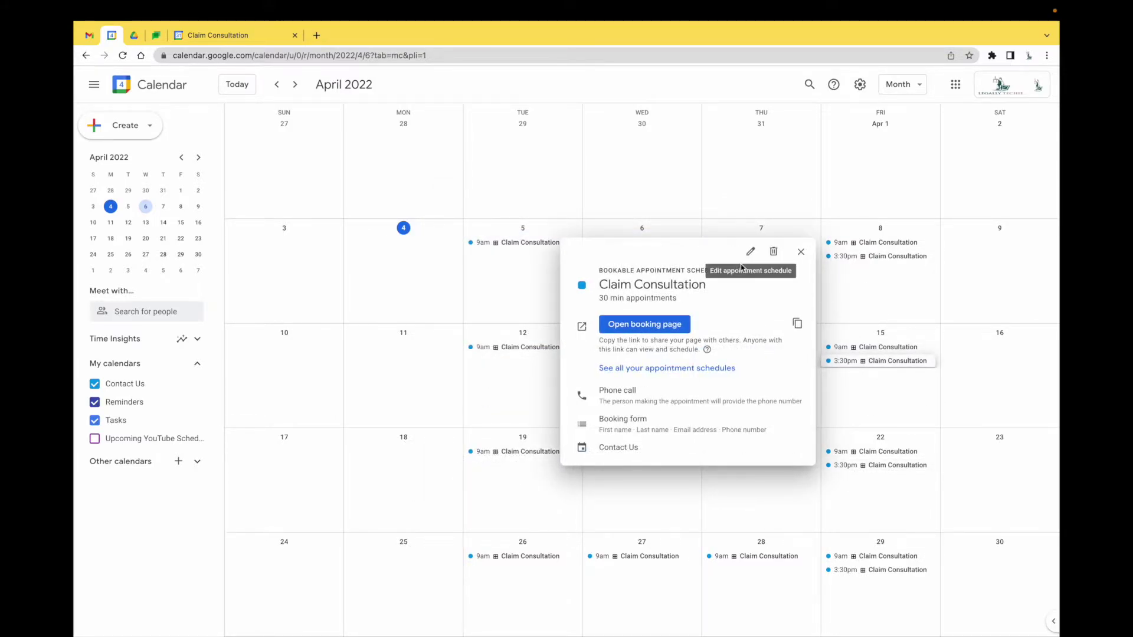
pyautogui.click(774, 254)
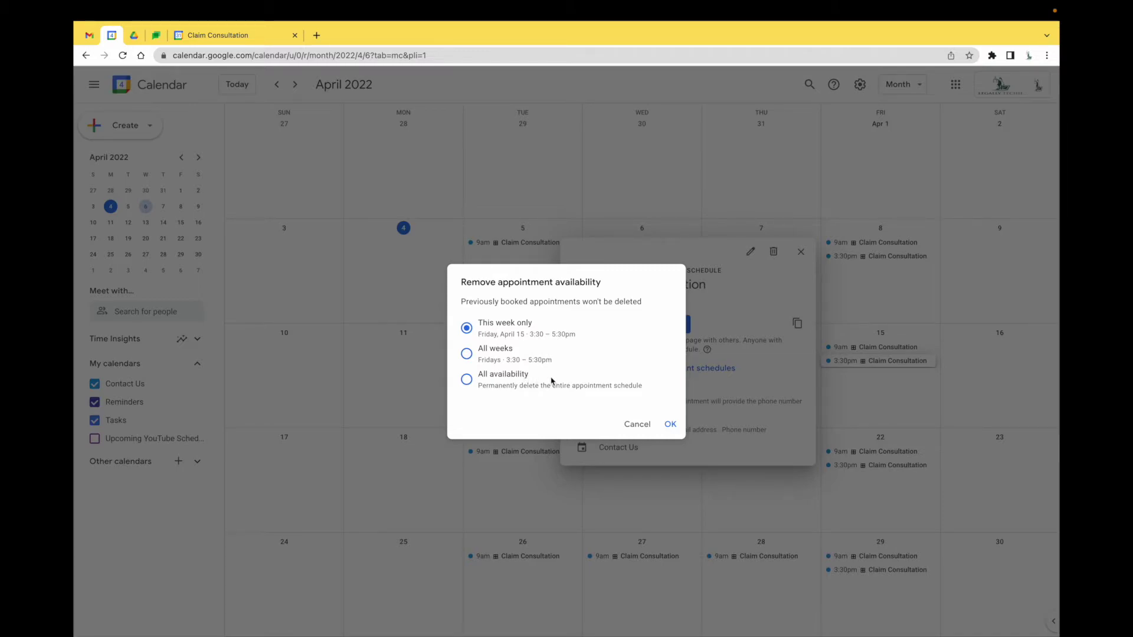
pyautogui.click(508, 358)
pyautogui.click(666, 425)
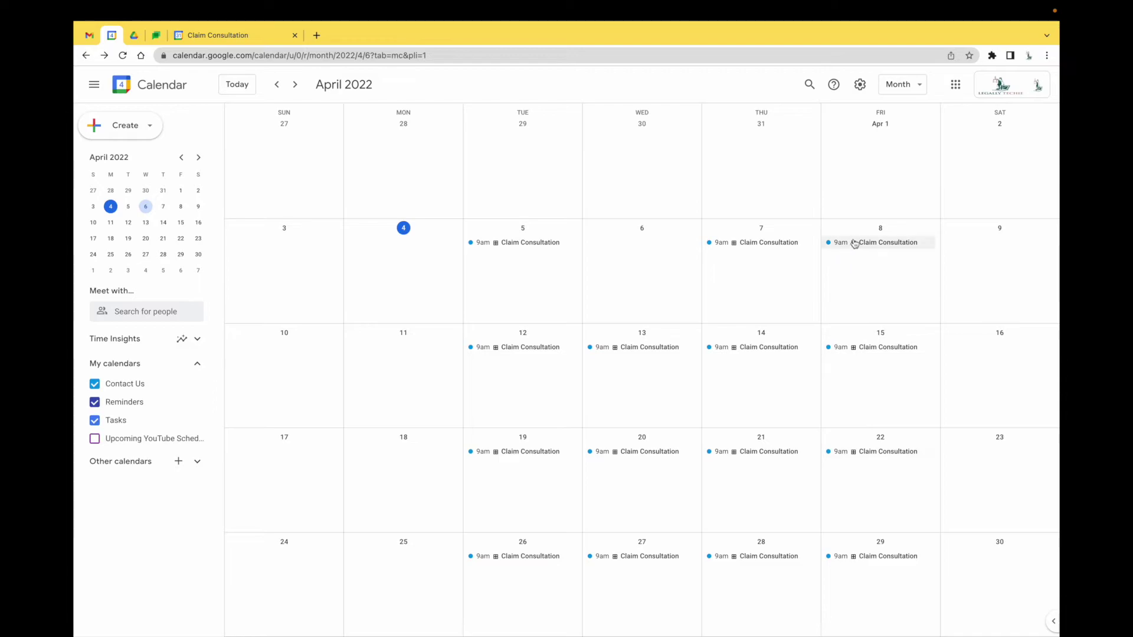
pyautogui.click(855, 243)
# Browse the public booking page through May and June, then back to the week of April 4
pyautogui.click(639, 324)
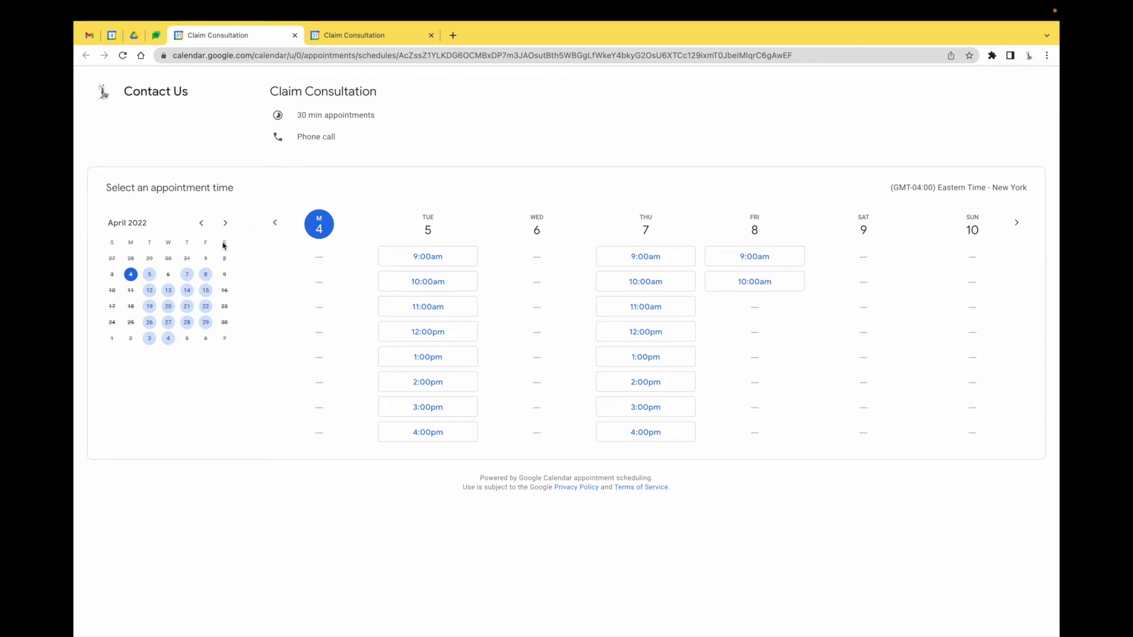
pyautogui.click(225, 224)
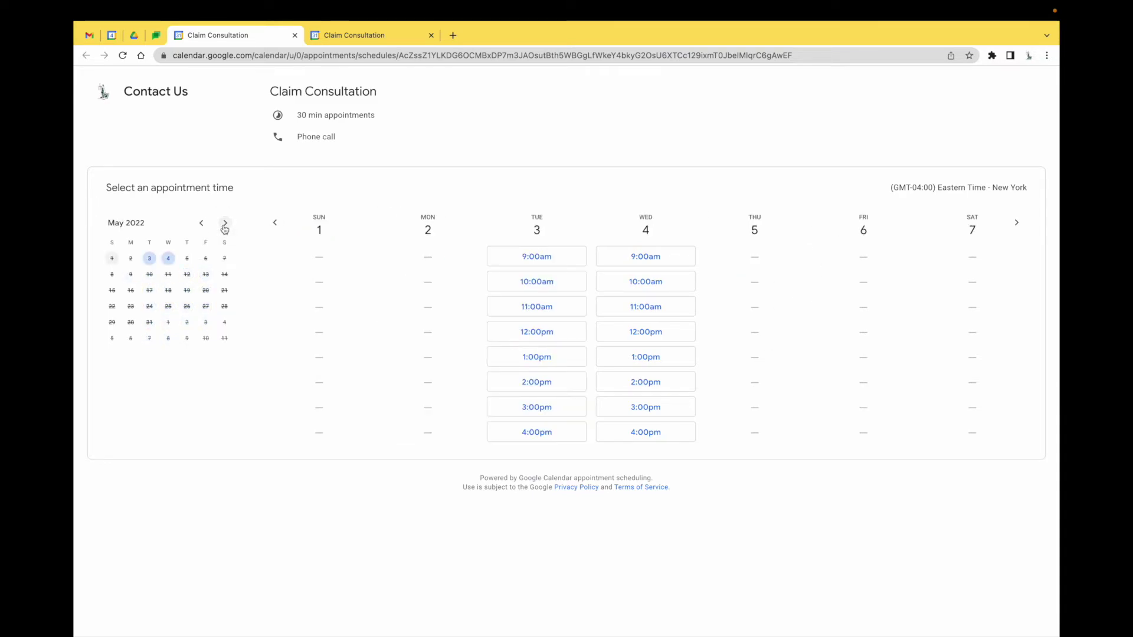
pyautogui.click(225, 224)
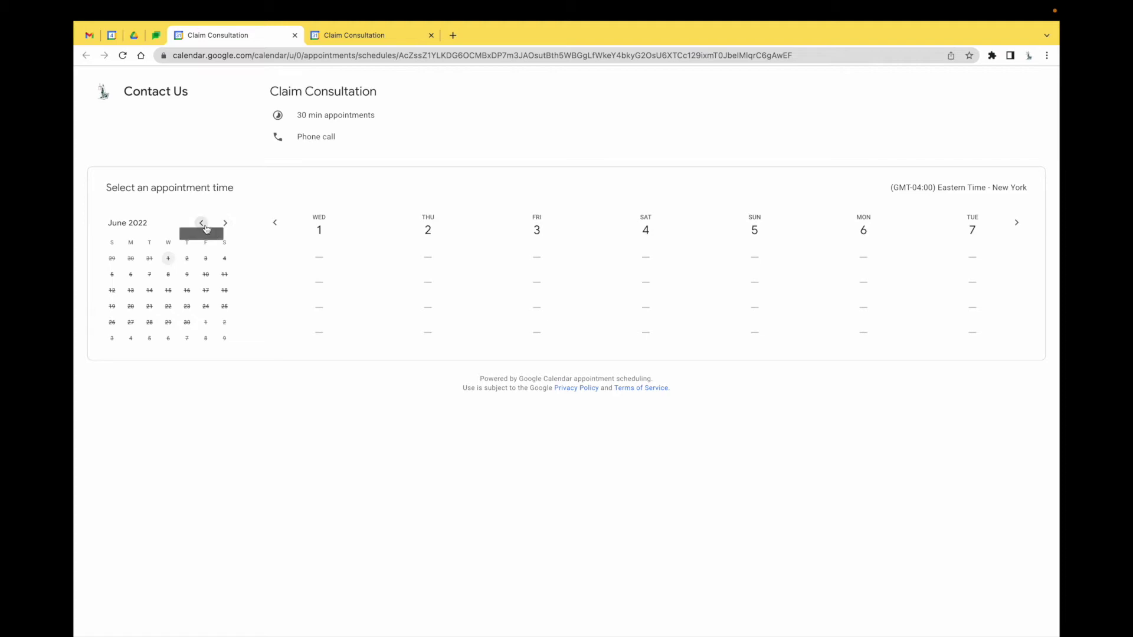
pyautogui.click(202, 224)
pyautogui.click(130, 275)
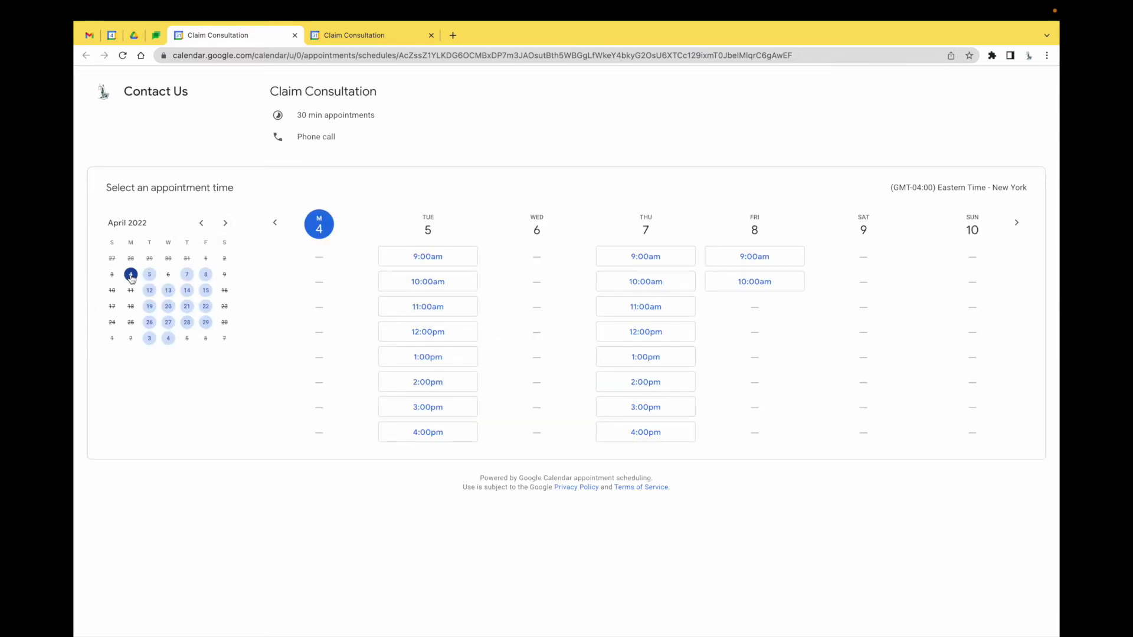